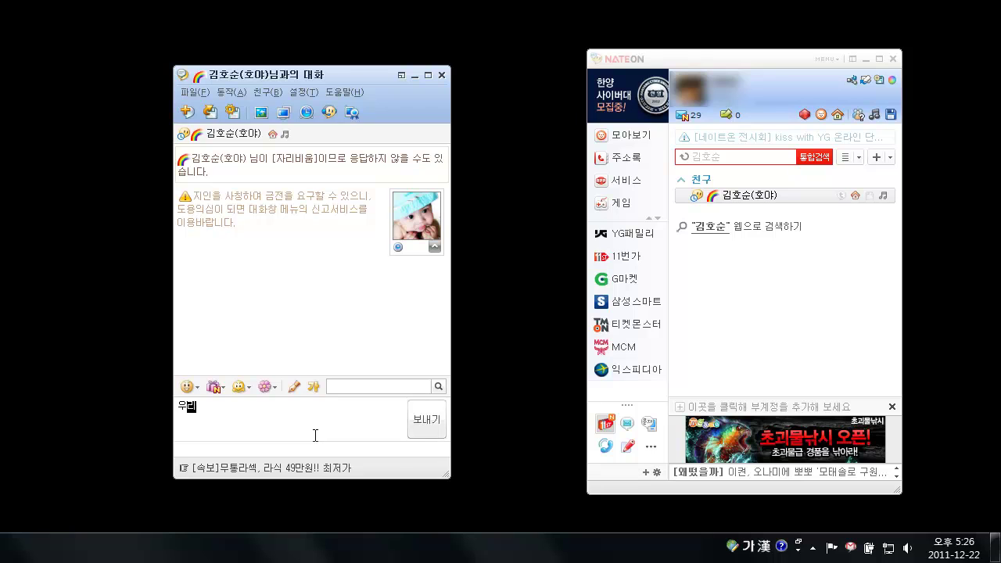
# Send the friend the message "우리 화상대화 할까?" and start a video chat from the conversation.
pyautogui.write('할까?')
pyautogui.press('Return')
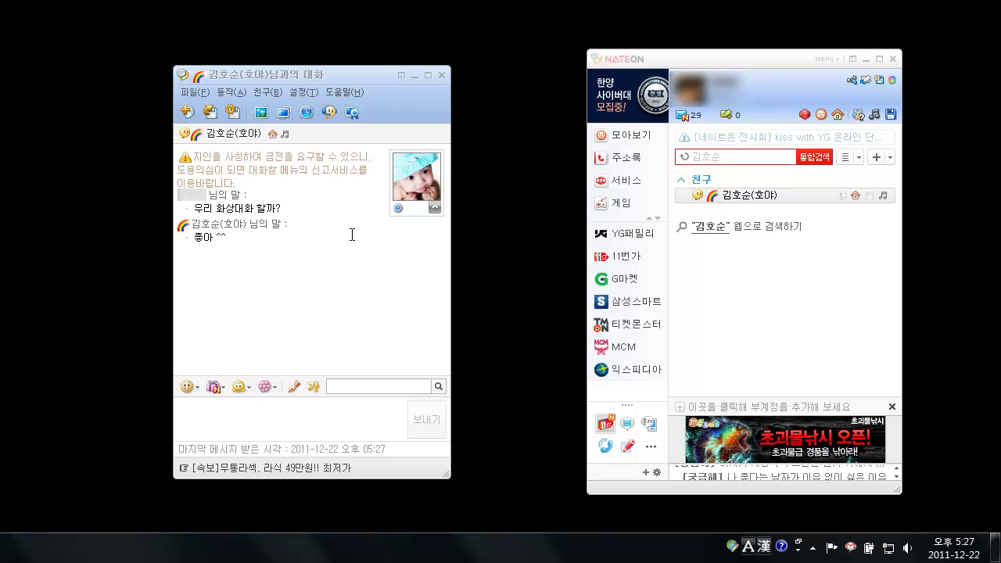
pyautogui.click(332, 117)
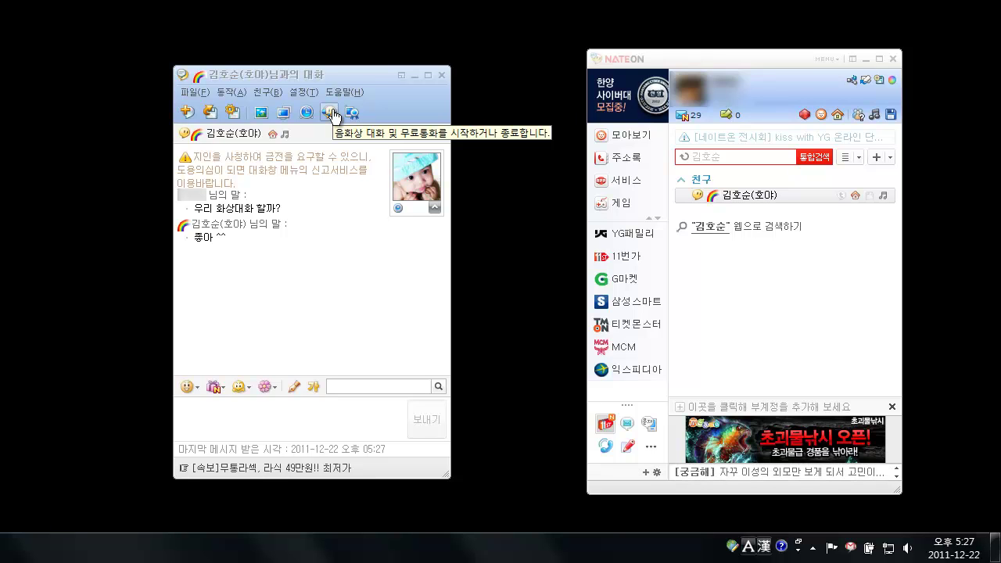
pyautogui.click(332, 114)
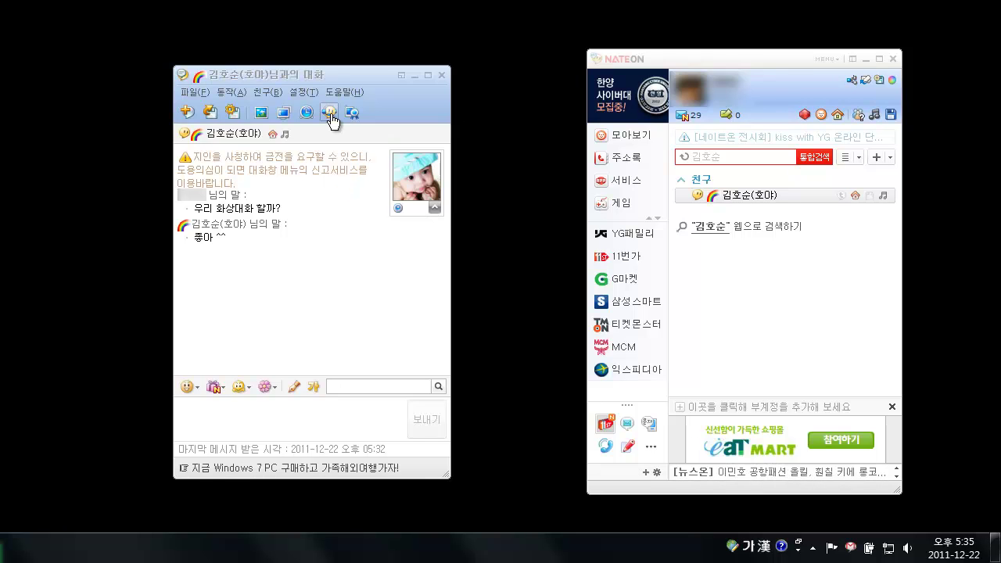
pyautogui.click(332, 114)
pyautogui.click(363, 162)
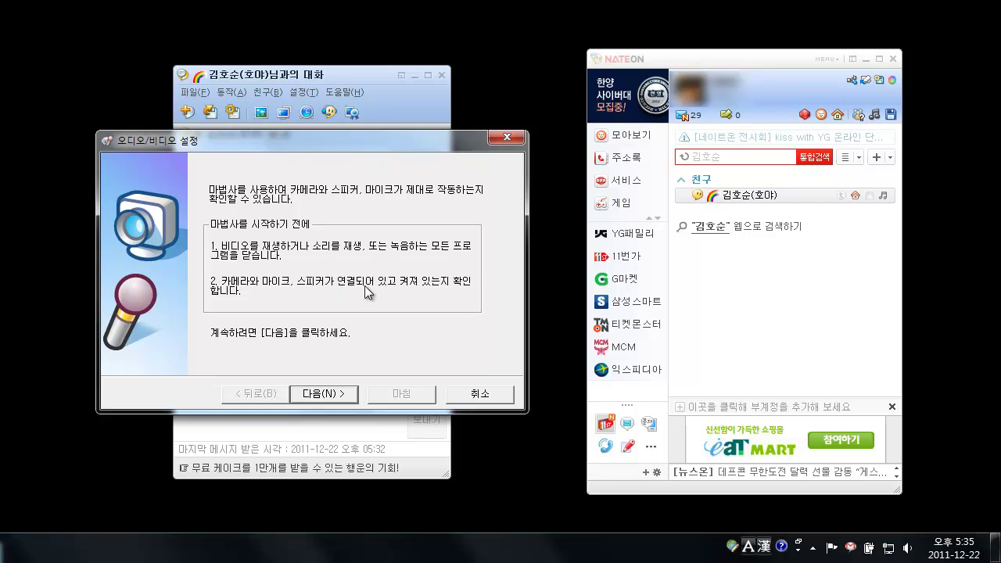
# Proceed to the speaker stage of the audio/video setup and keep 스피커(2- USB Audio DAC) as the output device.
pyautogui.click(315, 394)
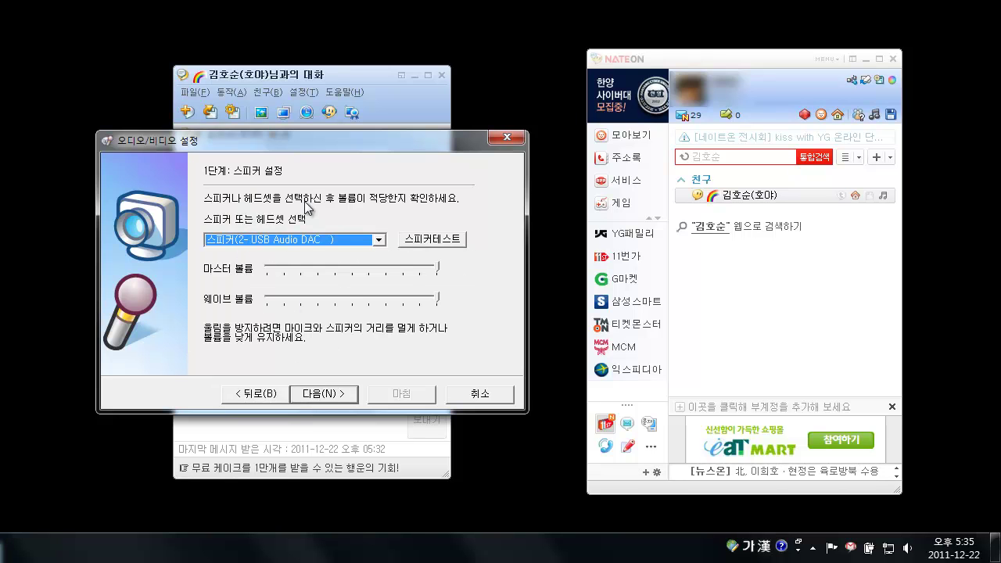
pyautogui.click(270, 243)
pyautogui.click(272, 249)
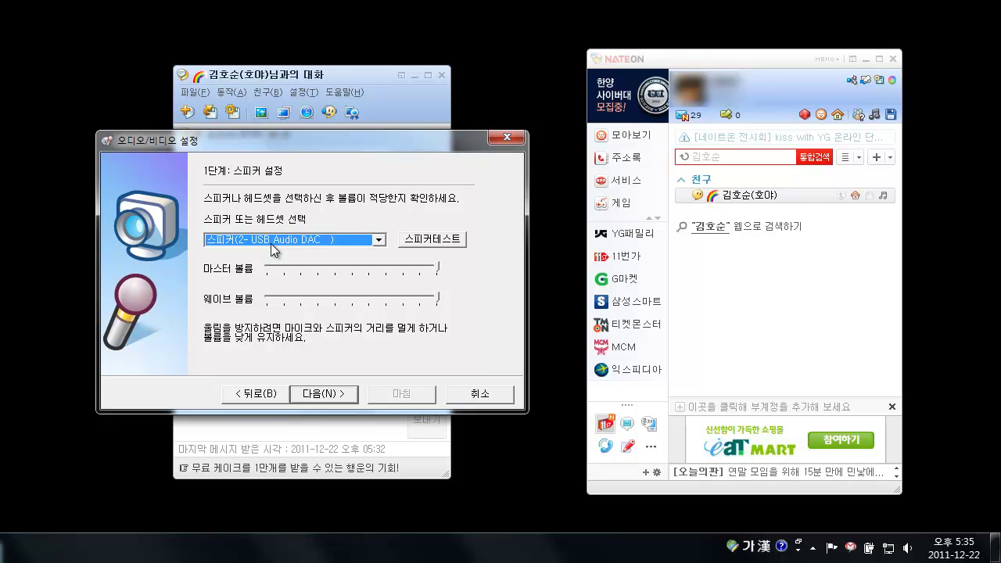
pyautogui.click(271, 243)
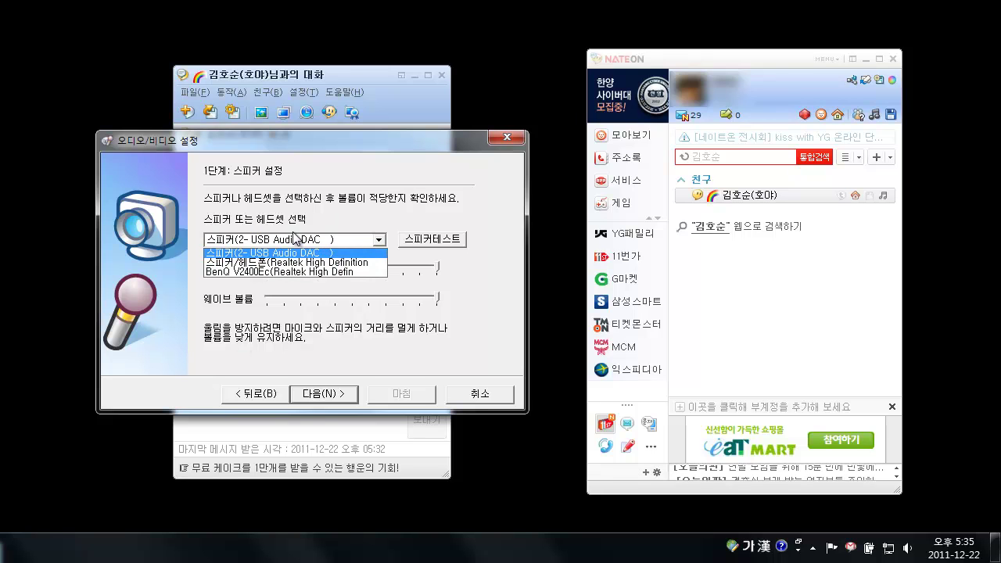
pyautogui.click(308, 252)
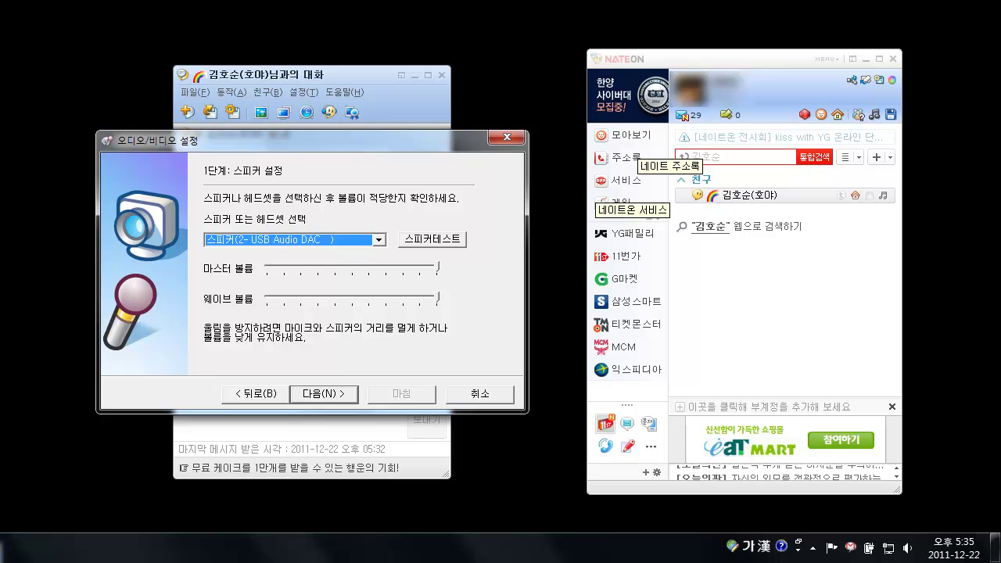
pyautogui.click(632, 130)
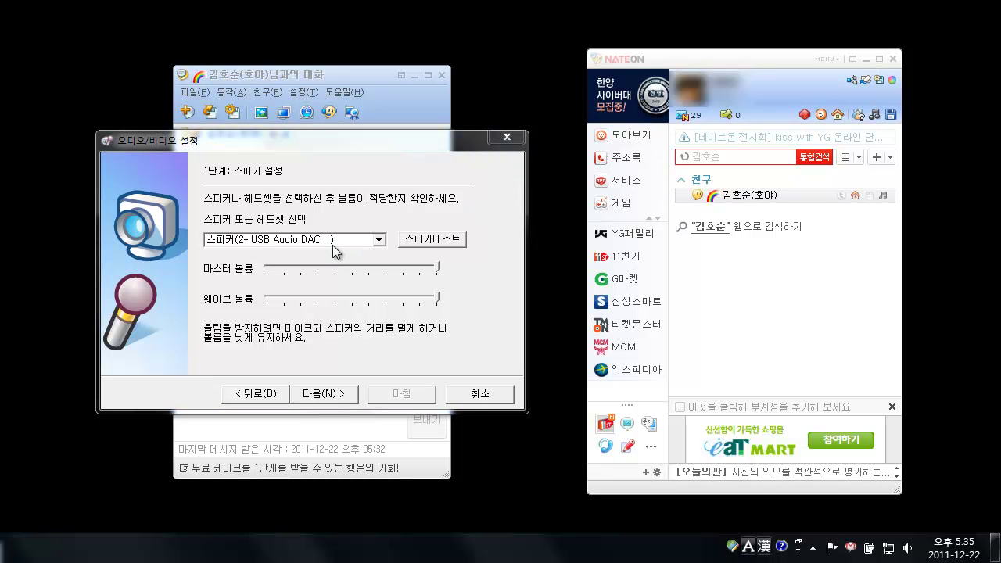
pyautogui.click(282, 240)
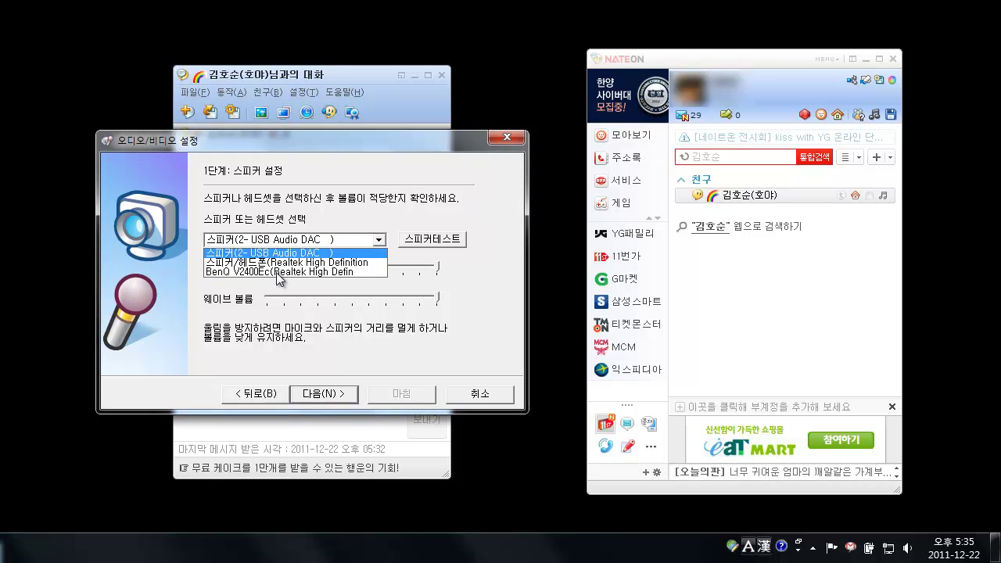
pyautogui.click(318, 205)
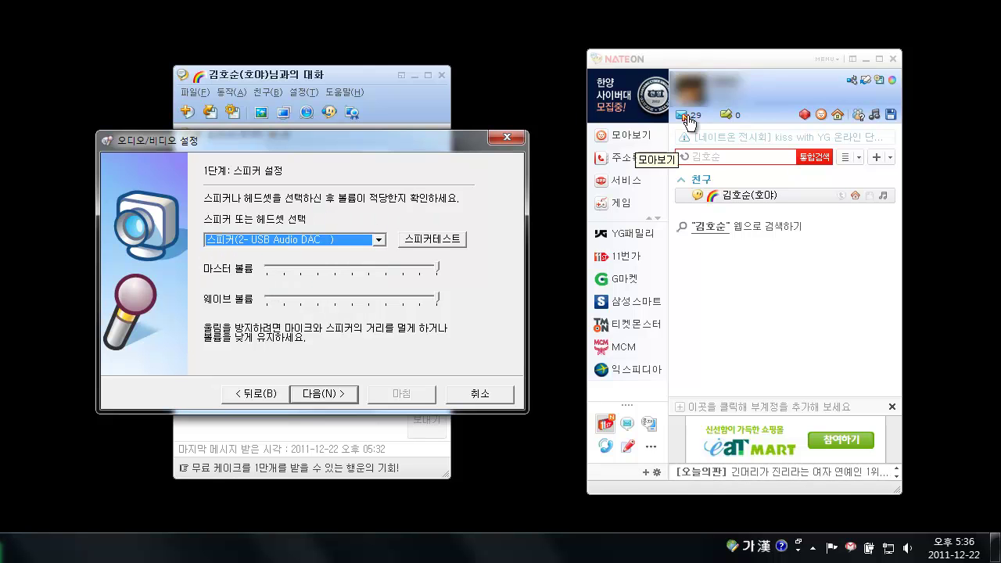
# Run the speaker test on the chosen output device and stop it.
pyautogui.click(452, 241)
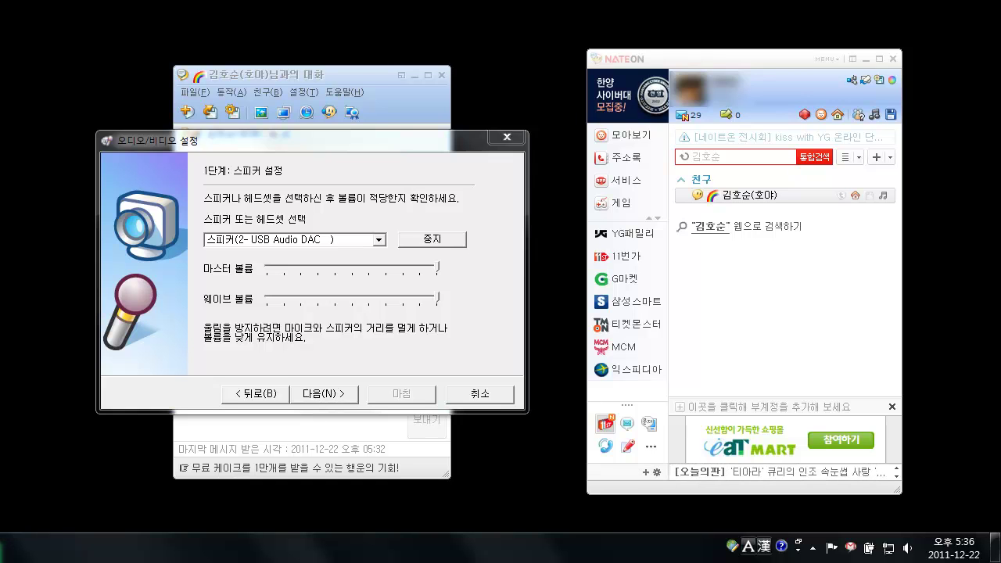
pyautogui.click(449, 246)
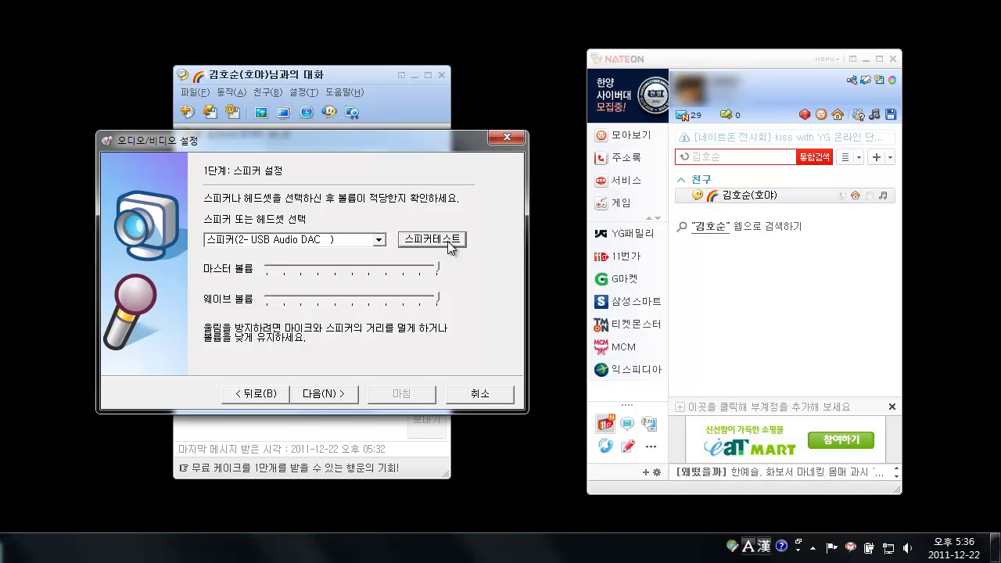
pyautogui.click(353, 245)
pyautogui.click(375, 221)
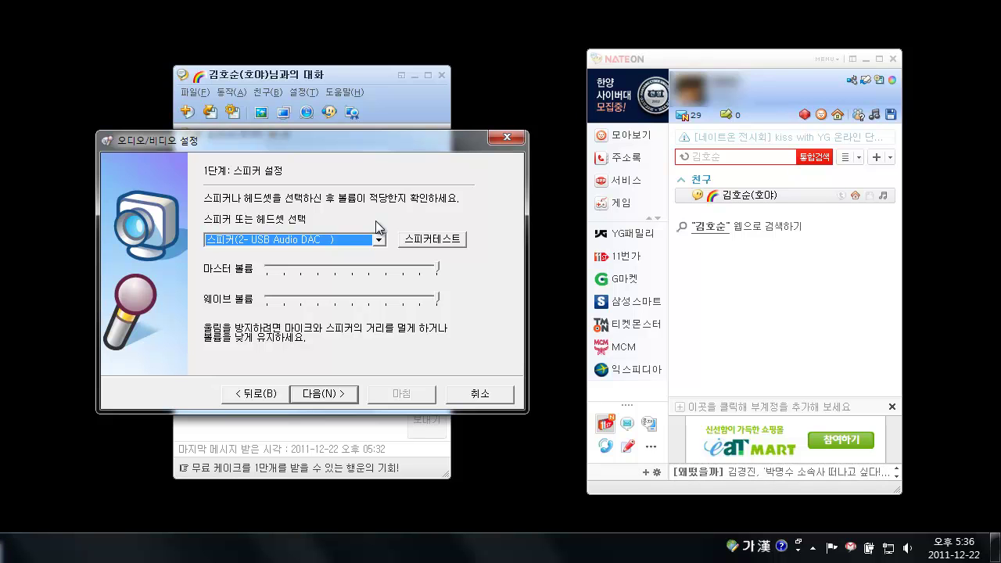
# In the microphone stage, keep 마이크(AT2020 USB) as the input device and raise its volume to maximum.
pyautogui.click(333, 395)
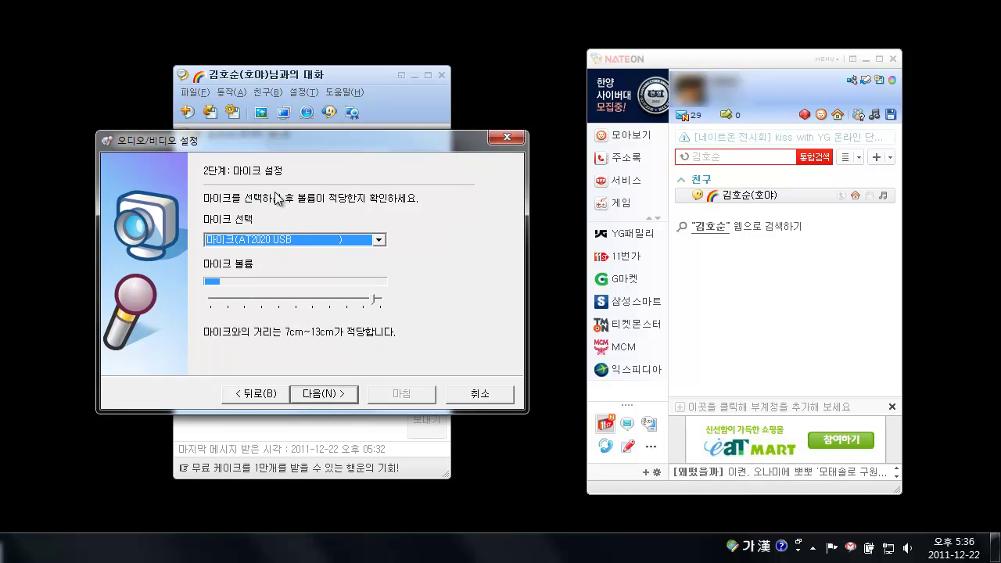
pyautogui.click(257, 243)
pyautogui.click(258, 244)
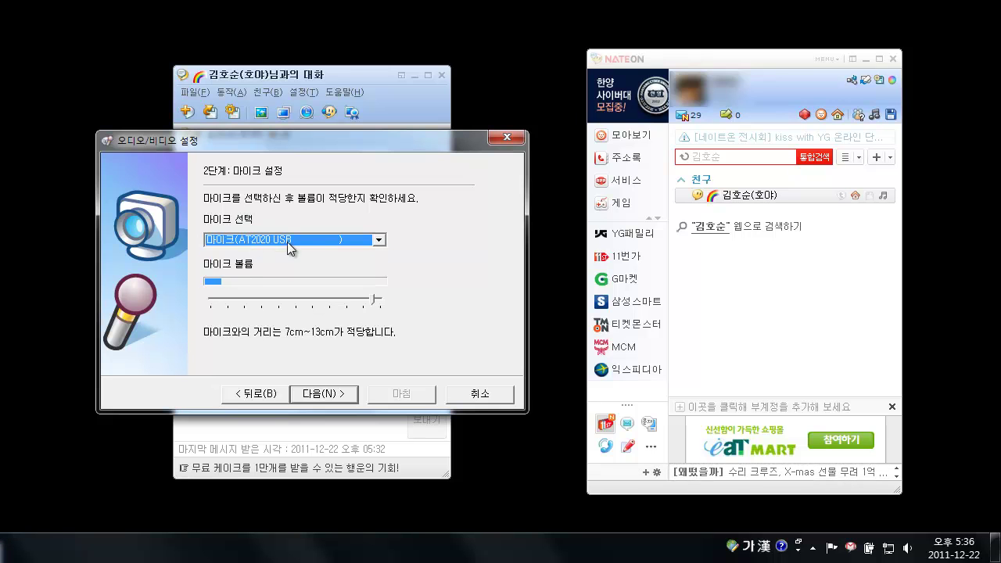
pyautogui.click(288, 240)
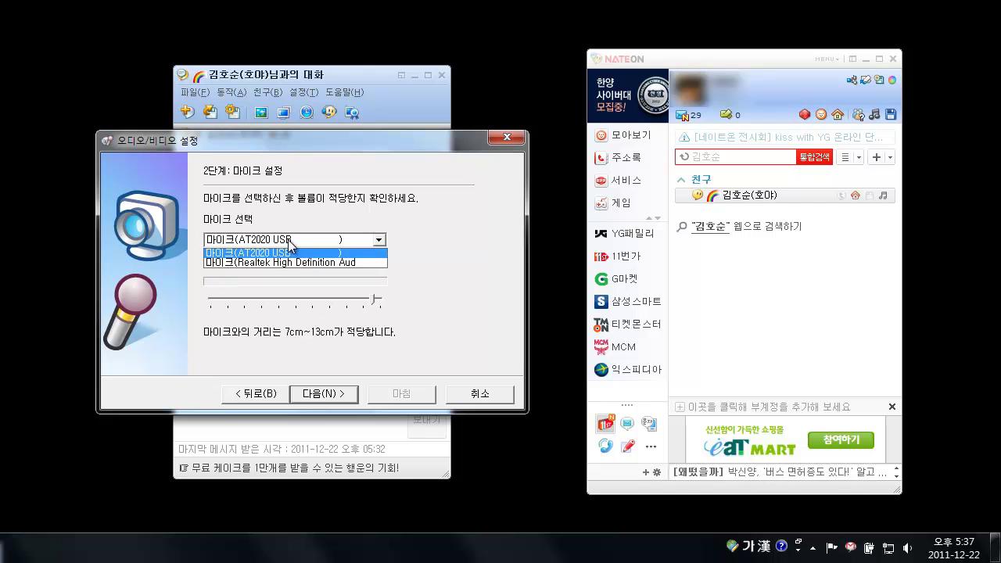
pyautogui.click(299, 238)
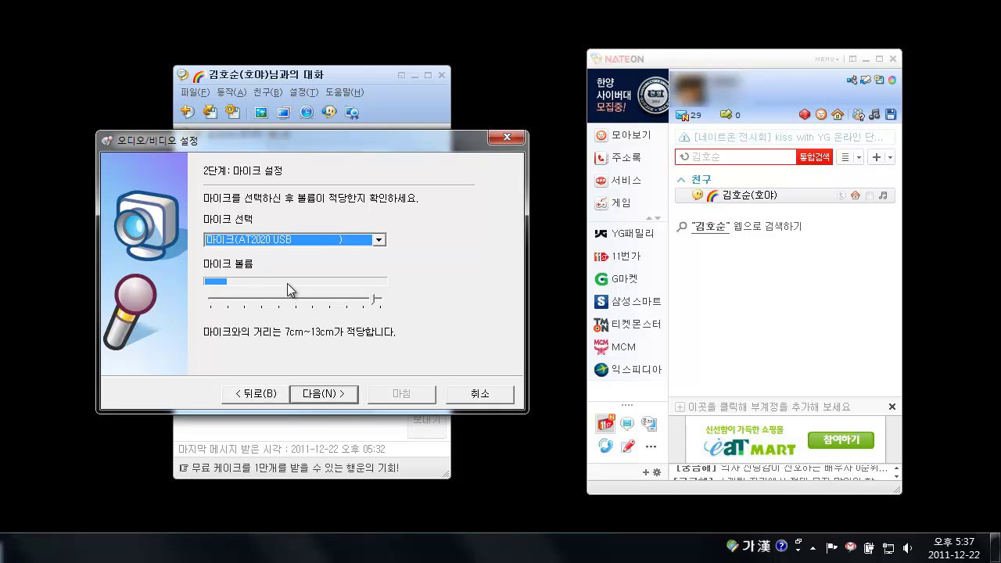
pyautogui.moveTo(375, 302)
pyautogui.mouseDown()
pyautogui.moveTo(206, 304)
pyautogui.moveTo(399, 310)
pyautogui.moveTo(373, 309)
pyautogui.moveTo(381, 307)
pyautogui.mouseUp()
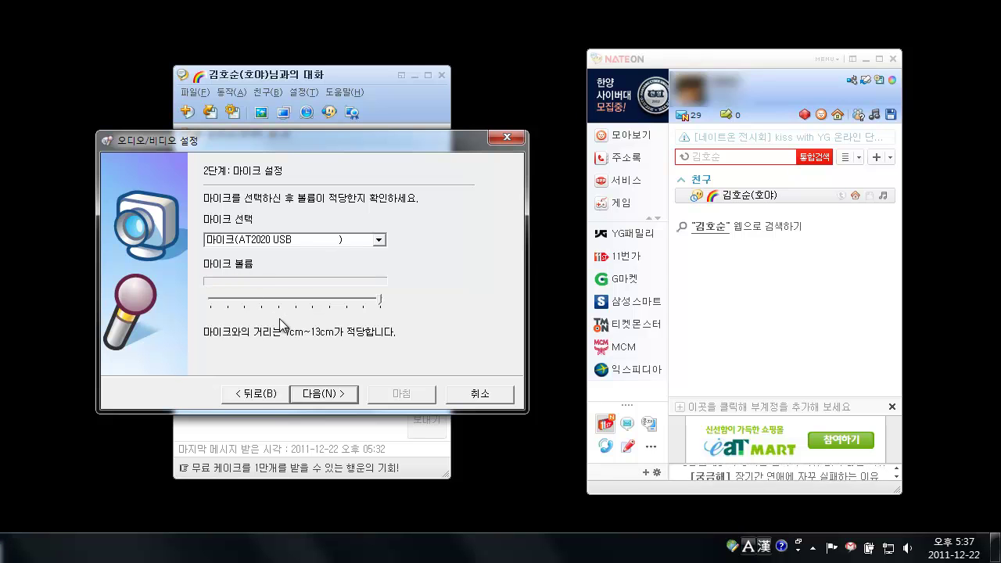
# In the video stage, set the brightness of the Sony Visual Communication Camera to 102 and confirm the webcam properties.
pyautogui.click(343, 393)
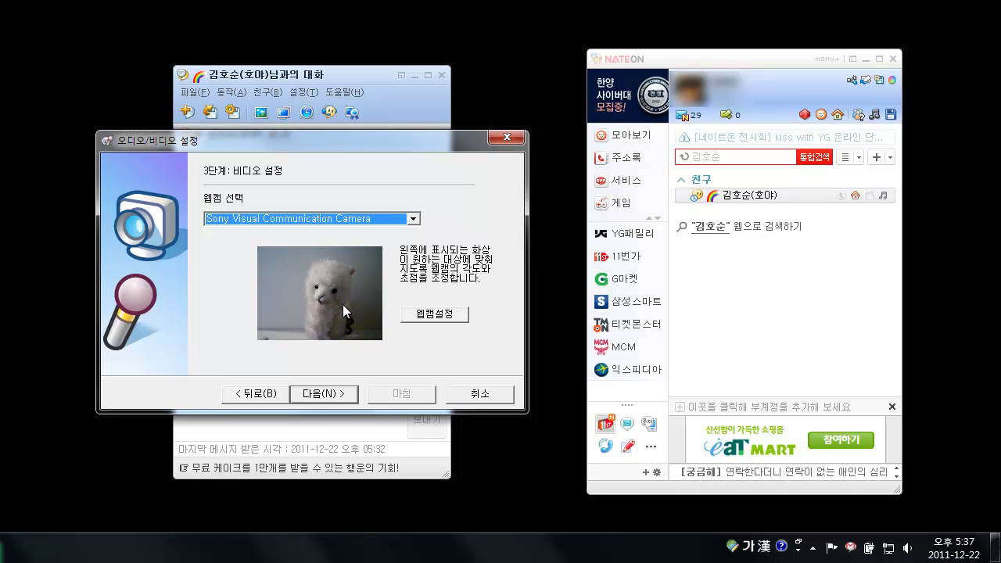
pyautogui.click(427, 314)
pyautogui.moveTo(345, 143); pyautogui.dragTo(708, 164)
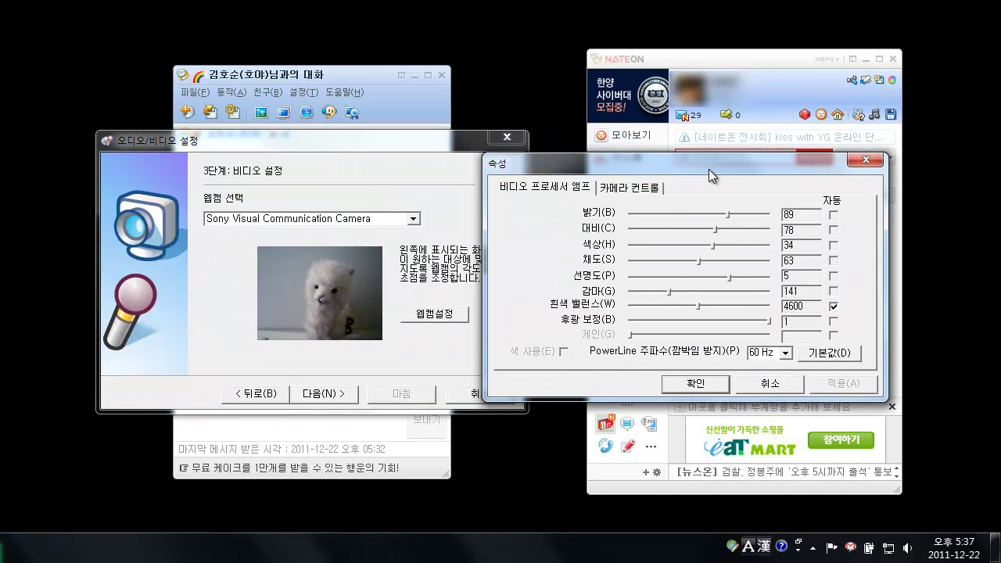
pyautogui.moveTo(728, 214)
pyautogui.mouseDown()
pyautogui.moveTo(643, 224)
pyautogui.moveTo(772, 214)
pyautogui.moveTo(741, 222)
pyautogui.mouseUp()
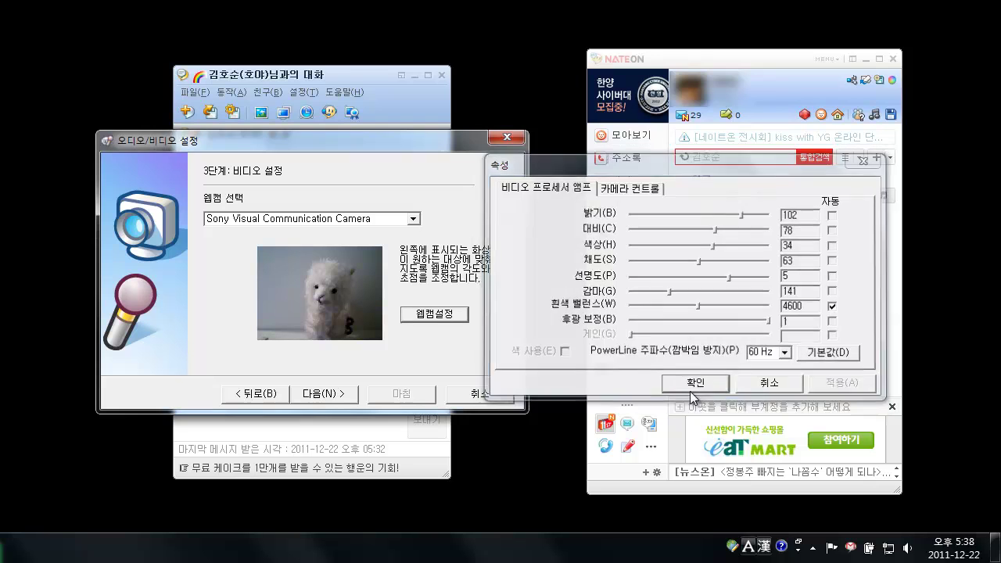
pyautogui.click(693, 388)
# Accept the advanced video settings with the high-spec PC or fast internet recommendation and finish the audio/video setup.
pyautogui.click(335, 399)
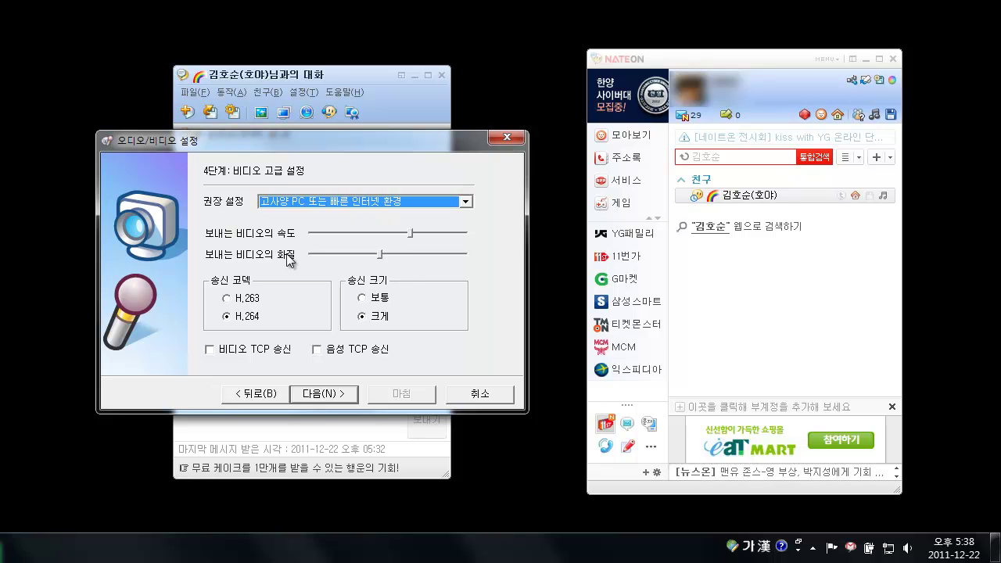
pyautogui.click(344, 397)
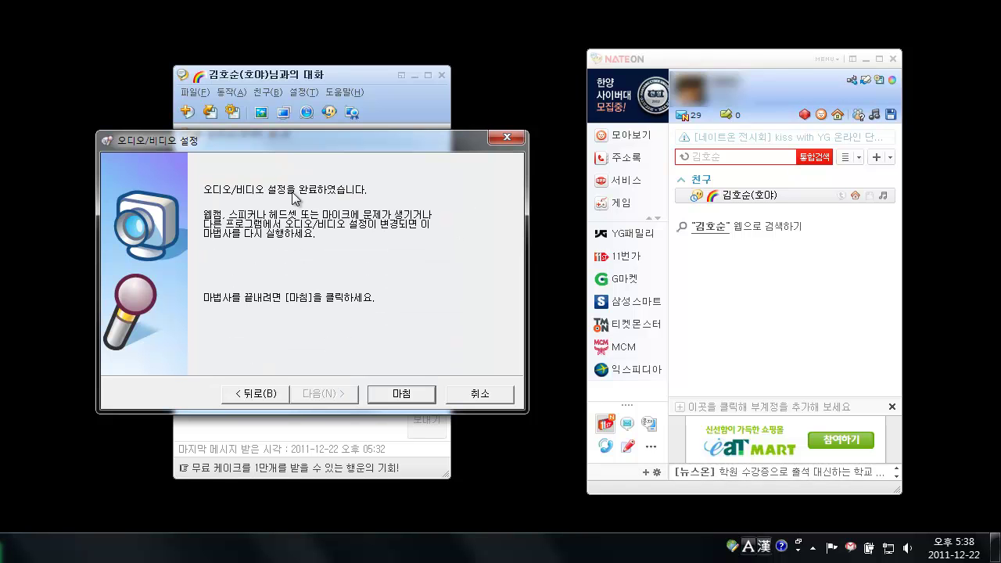
pyautogui.click(402, 393)
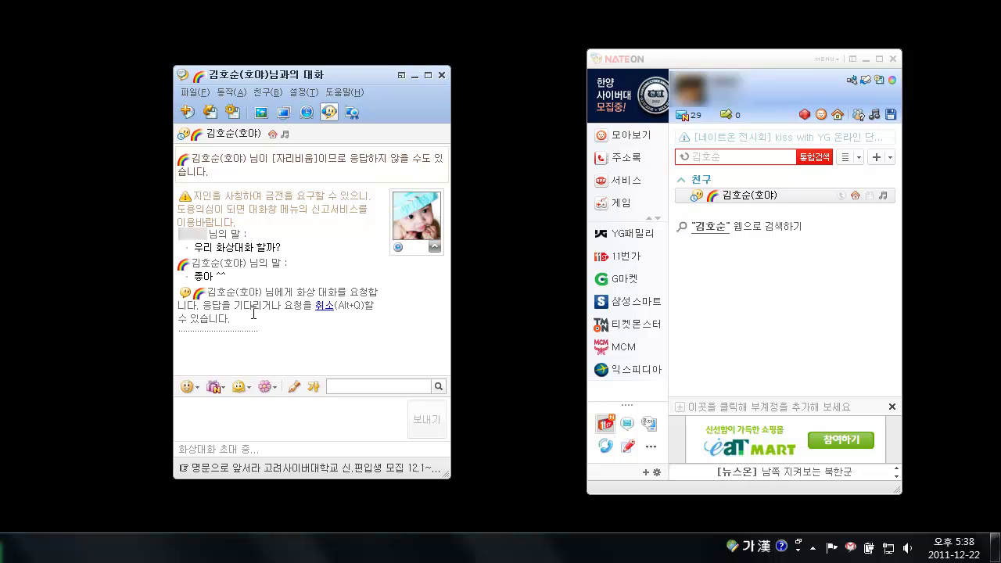
# Cancel the pending video chat request and send the friend a new one.
pyautogui.click(324, 306)
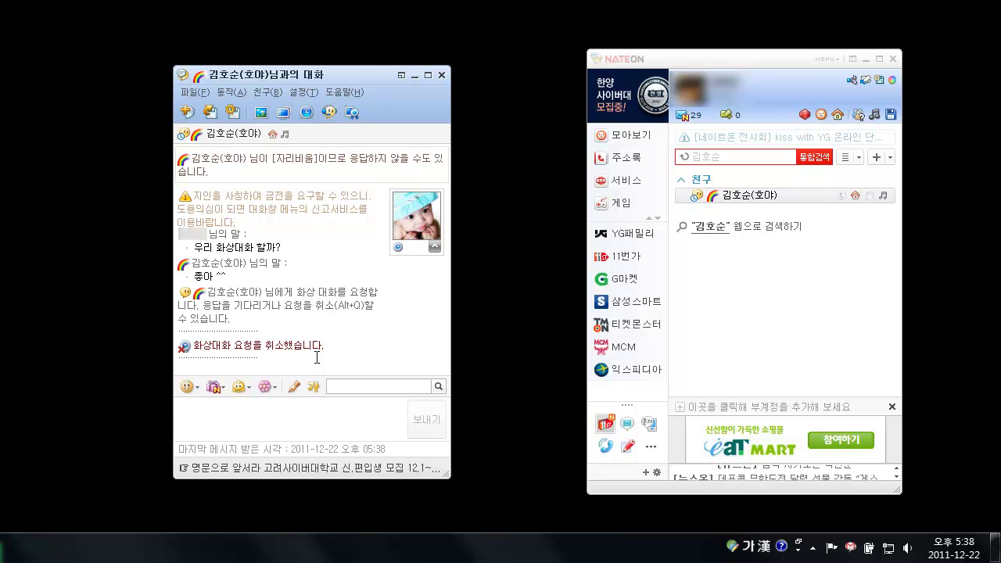
pyautogui.click(329, 114)
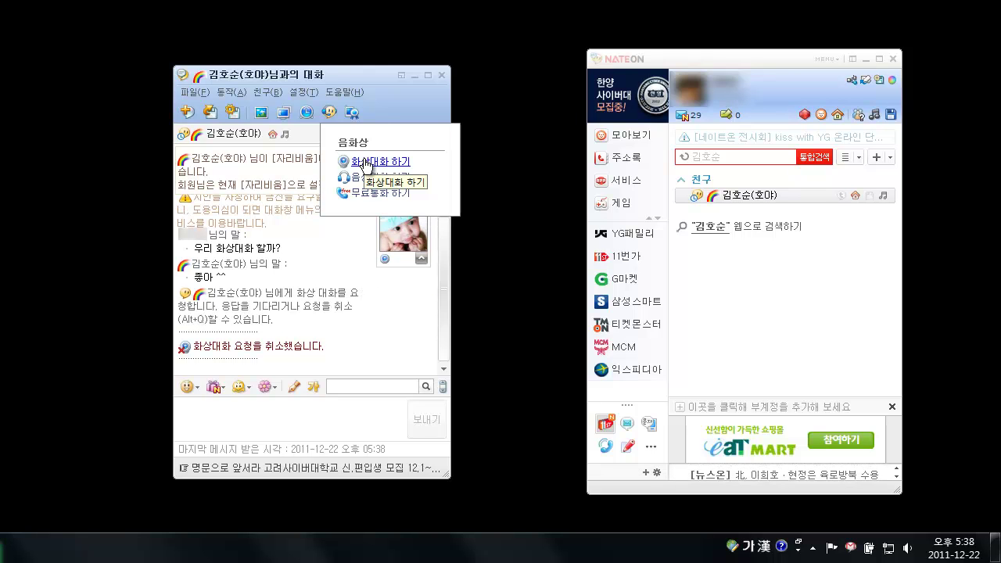
pyautogui.click(365, 163)
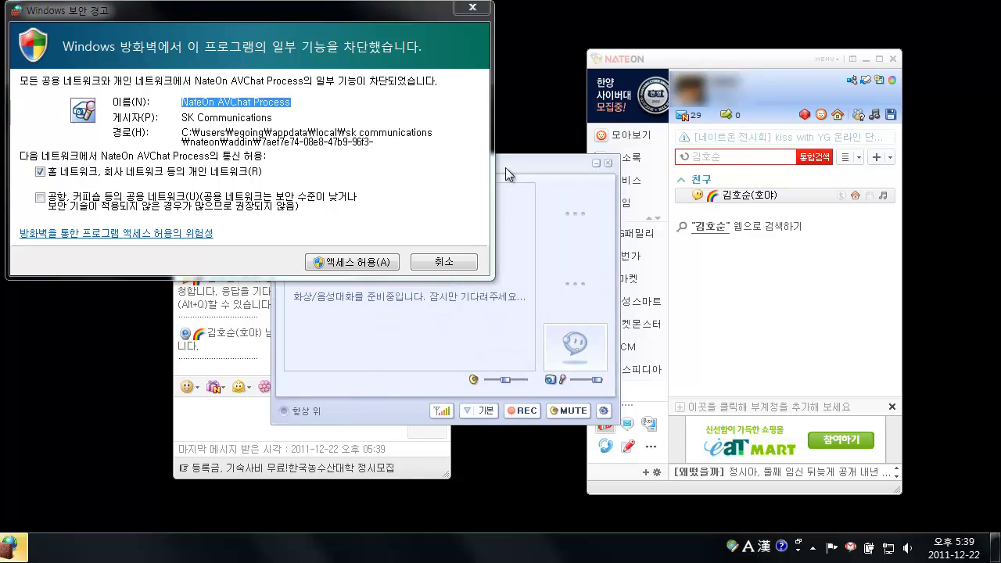
# Allow NateOn AVChat Process through the Windows firewall on private networks.
pyautogui.moveTo(350, 15); pyautogui.dragTo(406, 47)
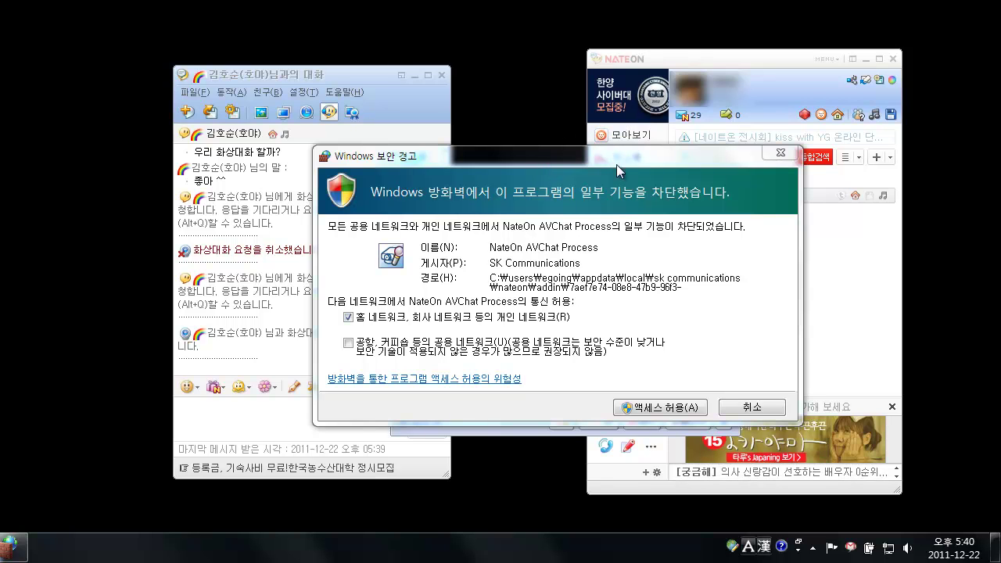
pyautogui.click(658, 409)
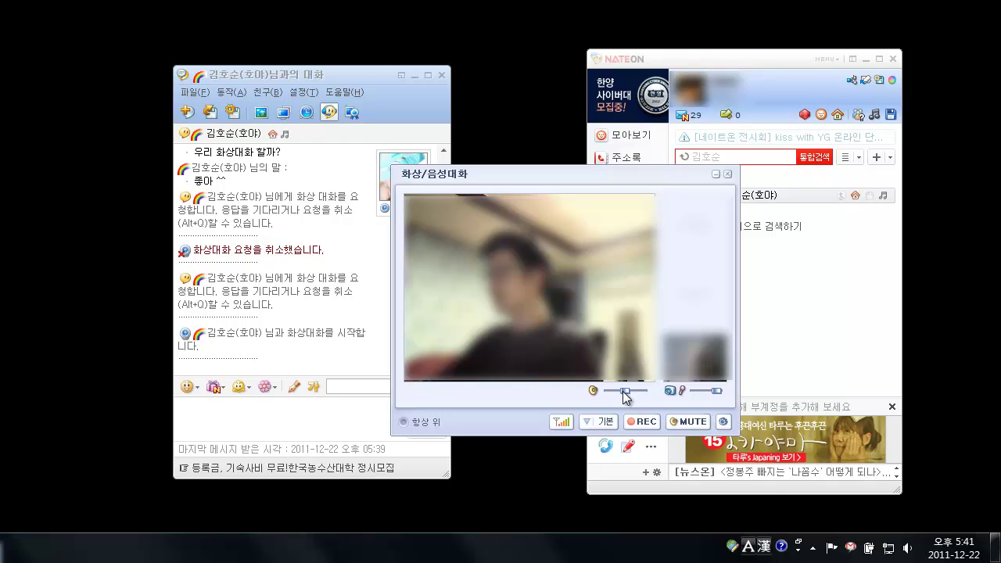
# Raise the speaker volume and the microphone volume in the video chat window.
pyautogui.moveTo(623, 392); pyautogui.dragTo(634, 395)
pyautogui.moveTo(715, 392); pyautogui.dragTo(721, 397)
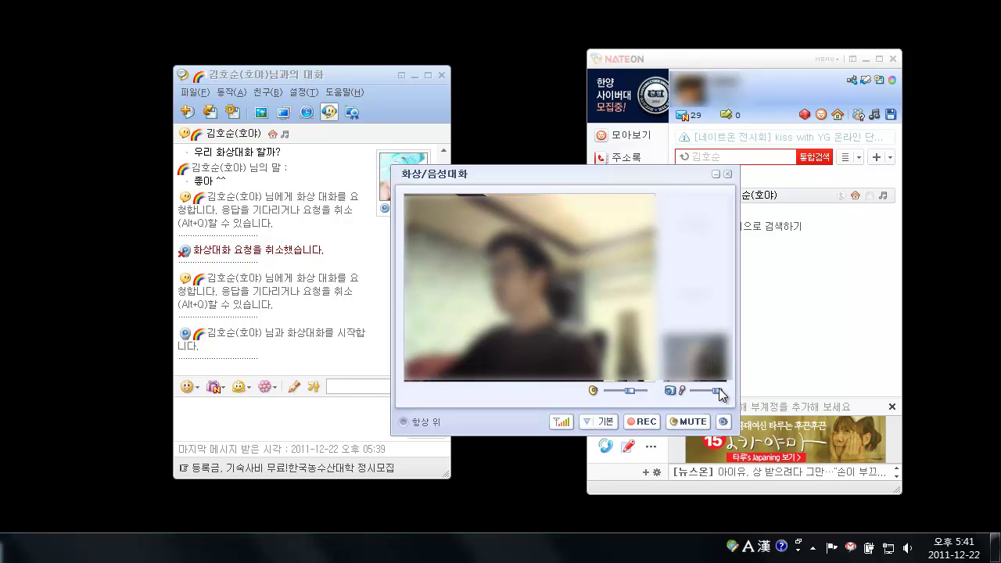